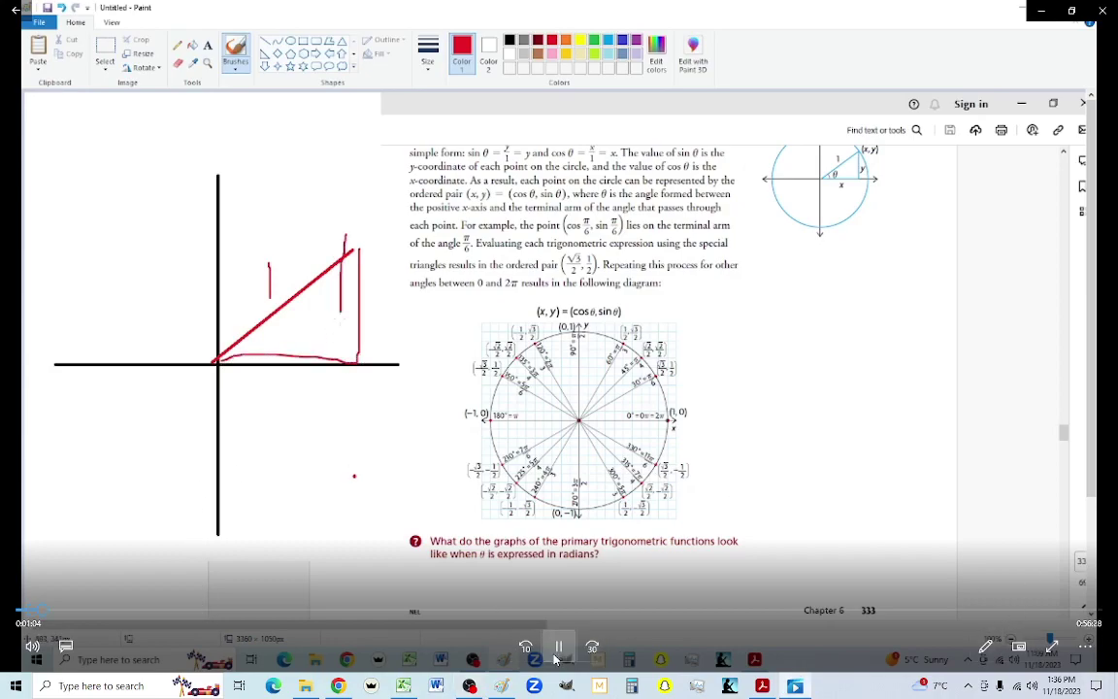
# Step: Skip the lesson video ahead to the graphing part of the lesson
pyautogui.hotkey('ctrl', 'Right')
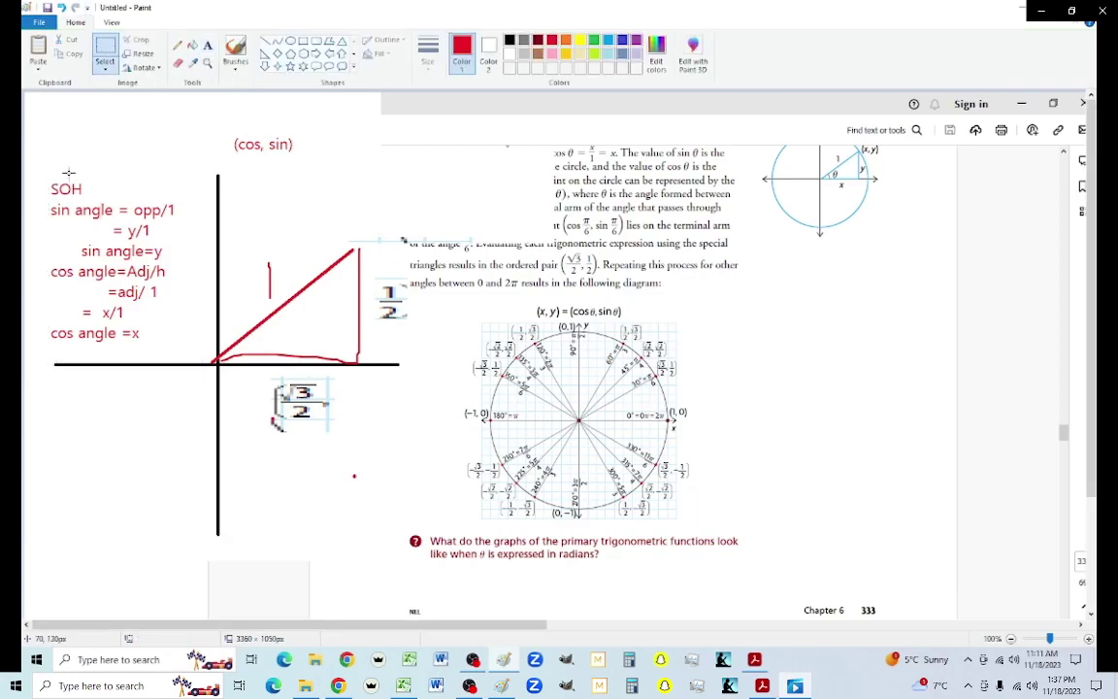
pyautogui.moveTo(586, 646)
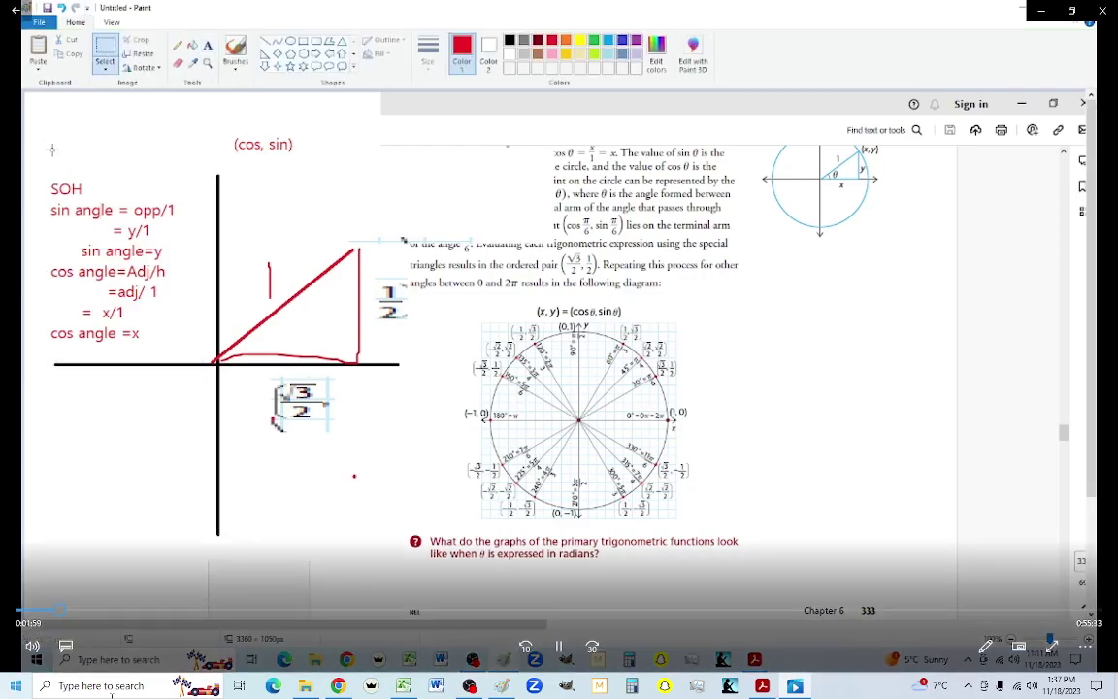
pyautogui.click(590, 646)
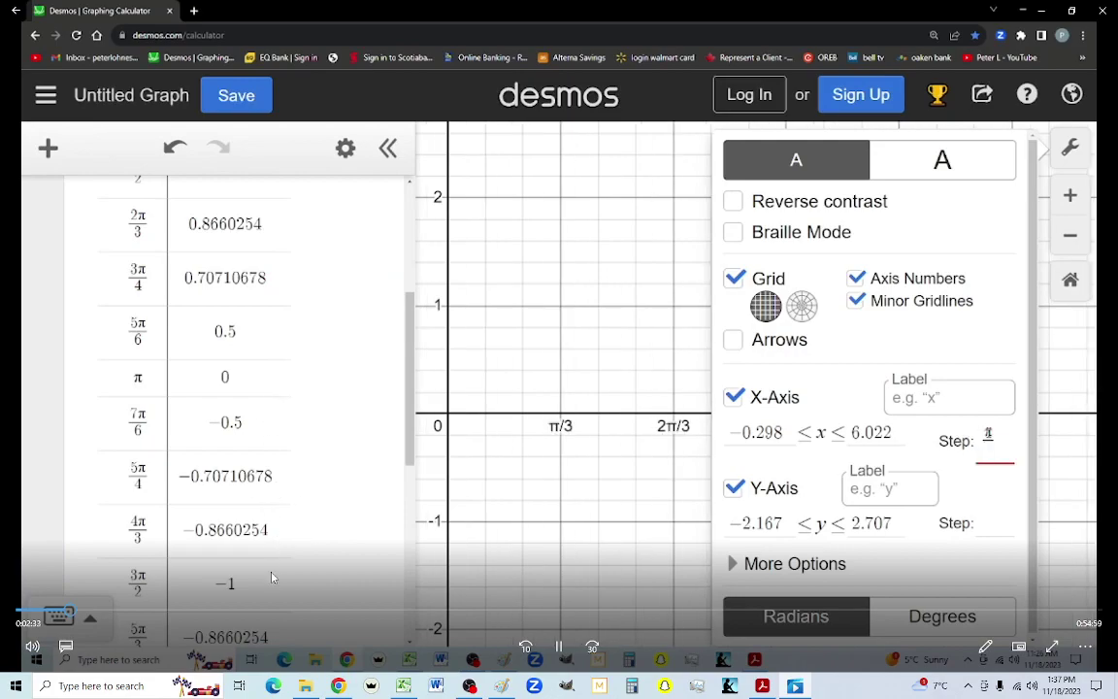
# Step: Skip the lesson video forward another 30 seconds
pyautogui.click(592, 646)
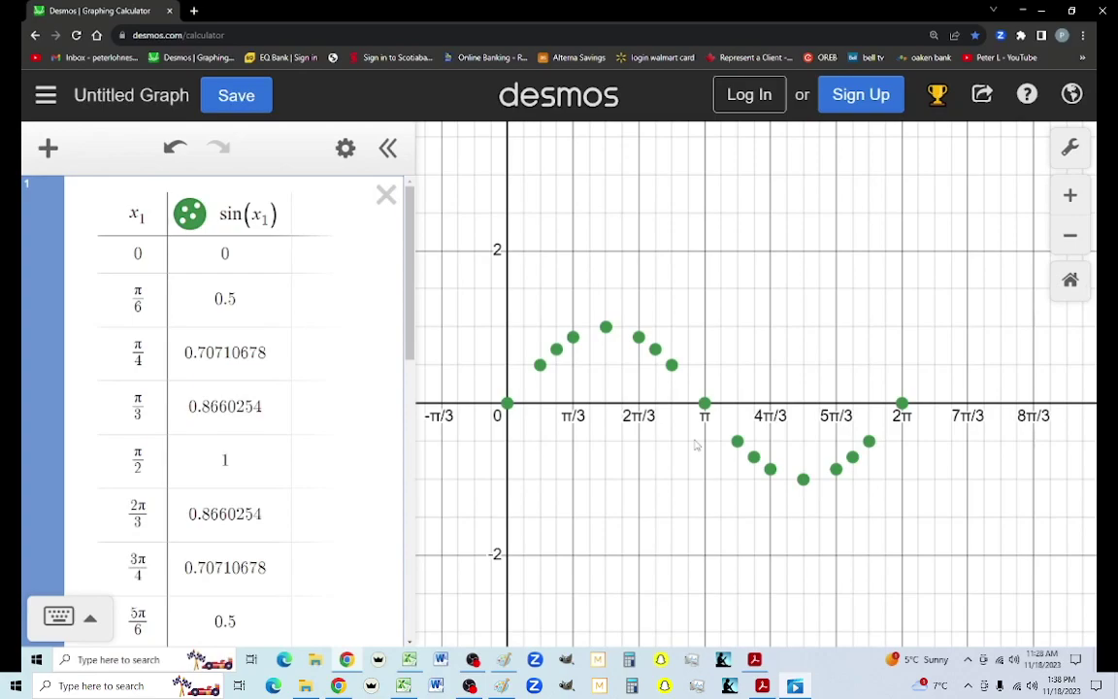
pyautogui.moveTo(420, 604)
# Step: Enter y = sin x below the table, zoom to view the curve, and add expression line 3
pyautogui.scroll(-4, 311, 411)
pyautogui.scroll(-4, 311, 412)
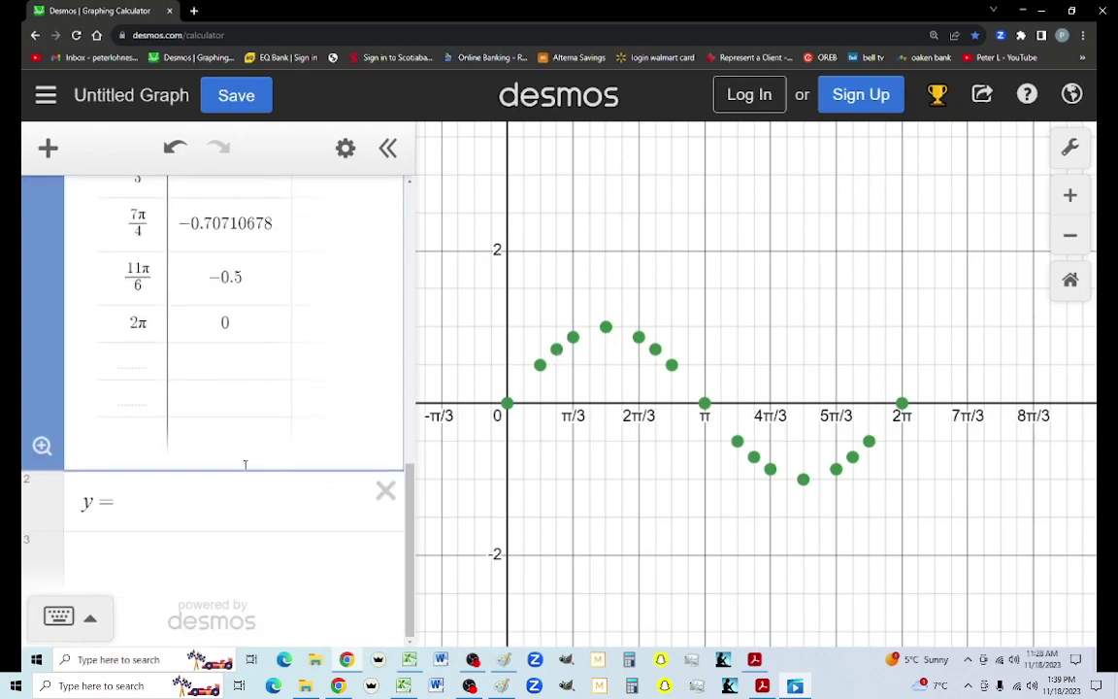
pyautogui.click(161, 495)
pyautogui.write('sinx')
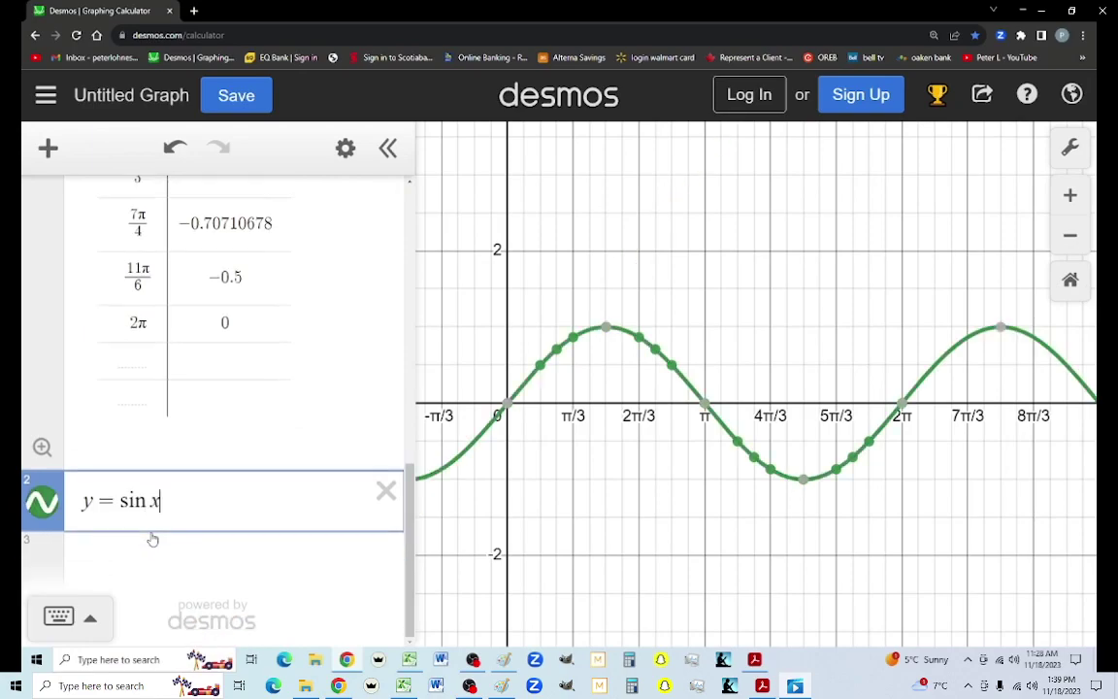
pyautogui.scroll(-2, 805, 294)
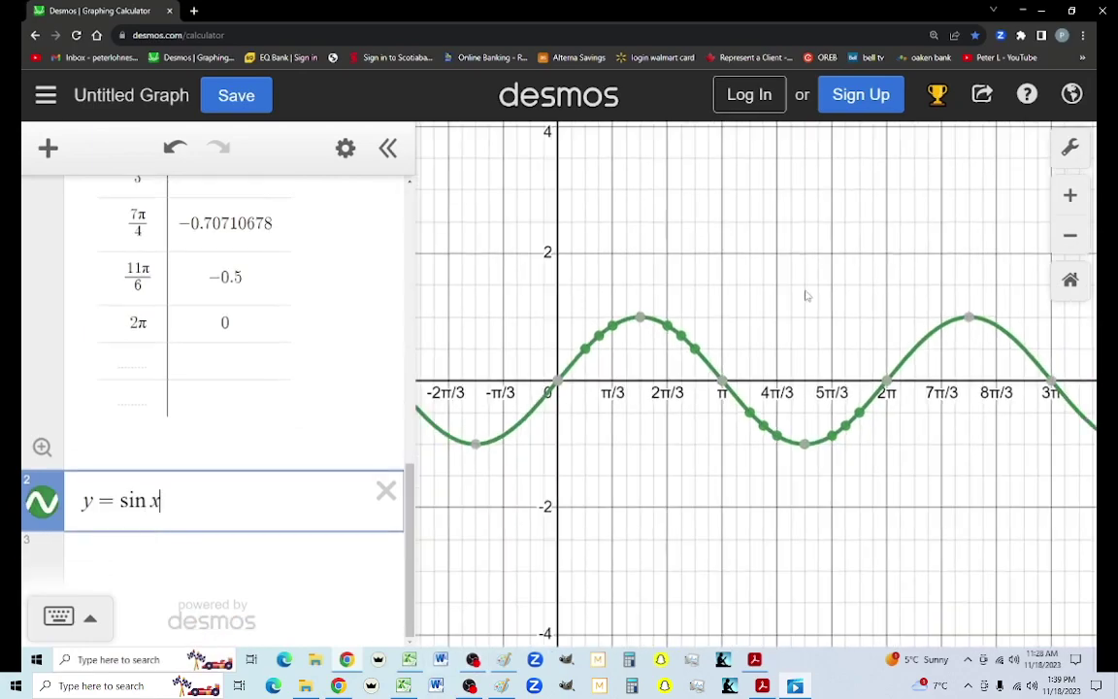
pyautogui.scroll(-2, 768, 402)
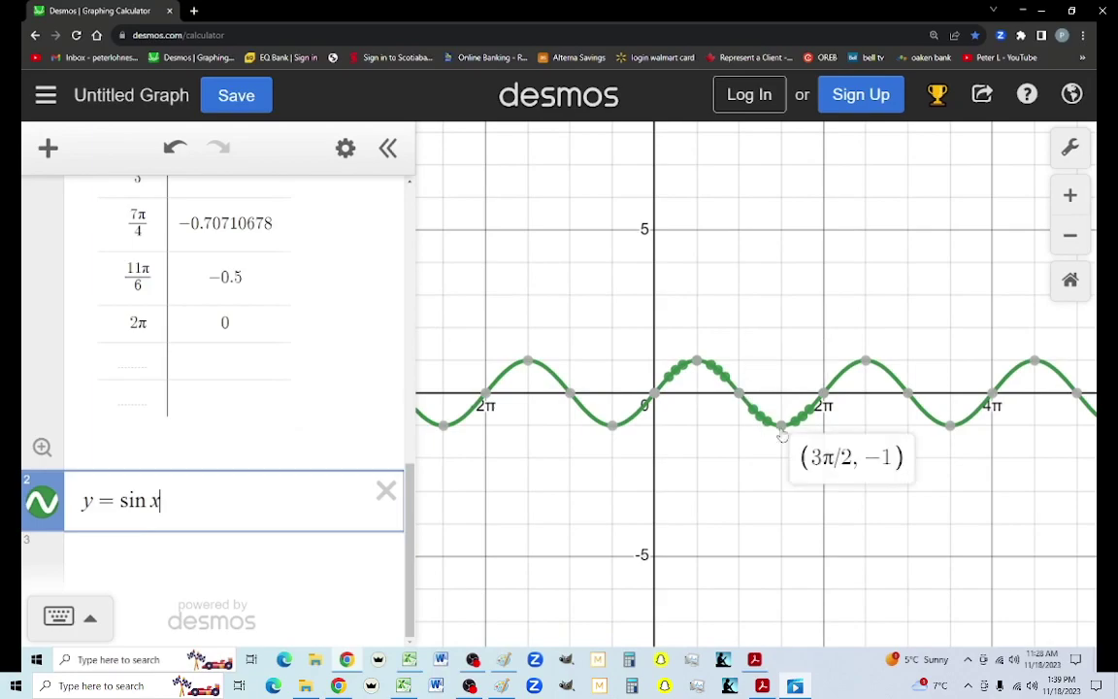
pyautogui.moveTo(827, 394)
pyautogui.scroll(-2, 966, 454)
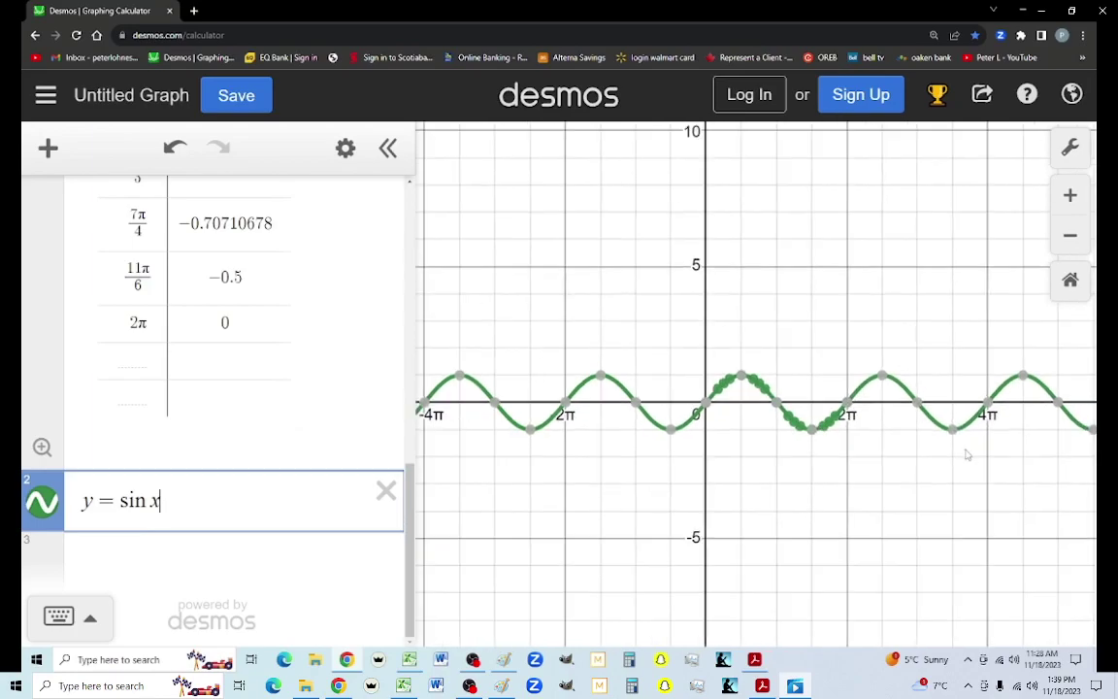
pyautogui.scroll(-3, 872, 485)
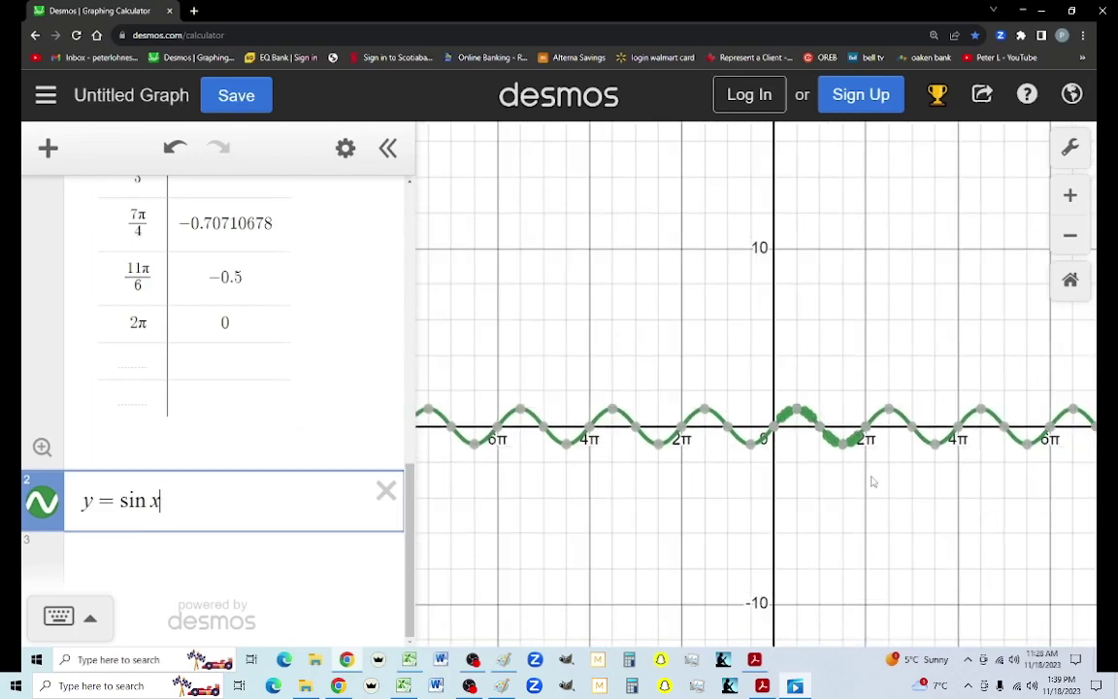
pyautogui.scroll(-1, 873, 482)
pyautogui.scroll(6, 871, 482)
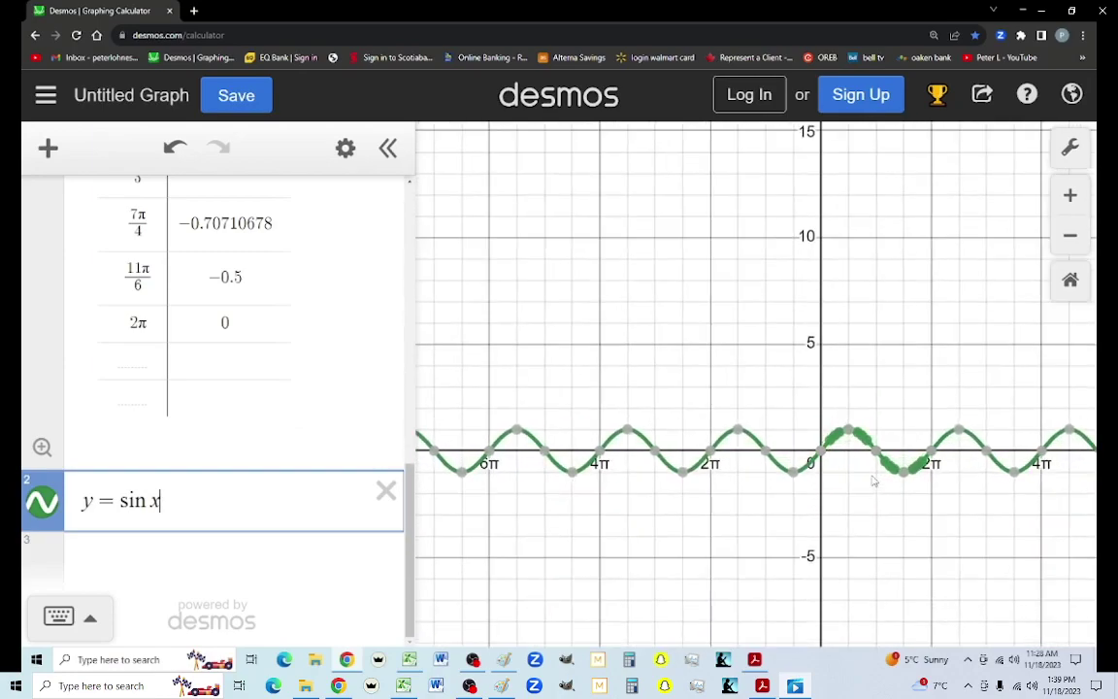
pyautogui.scroll(2, 867, 488)
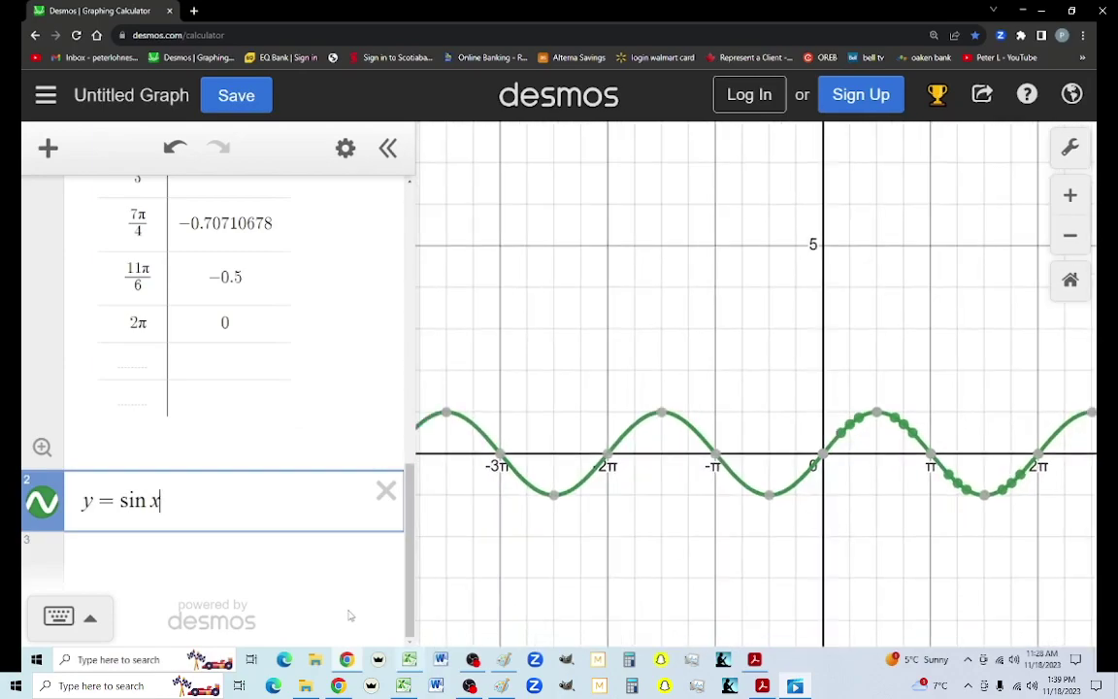
pyautogui.click(123, 553)
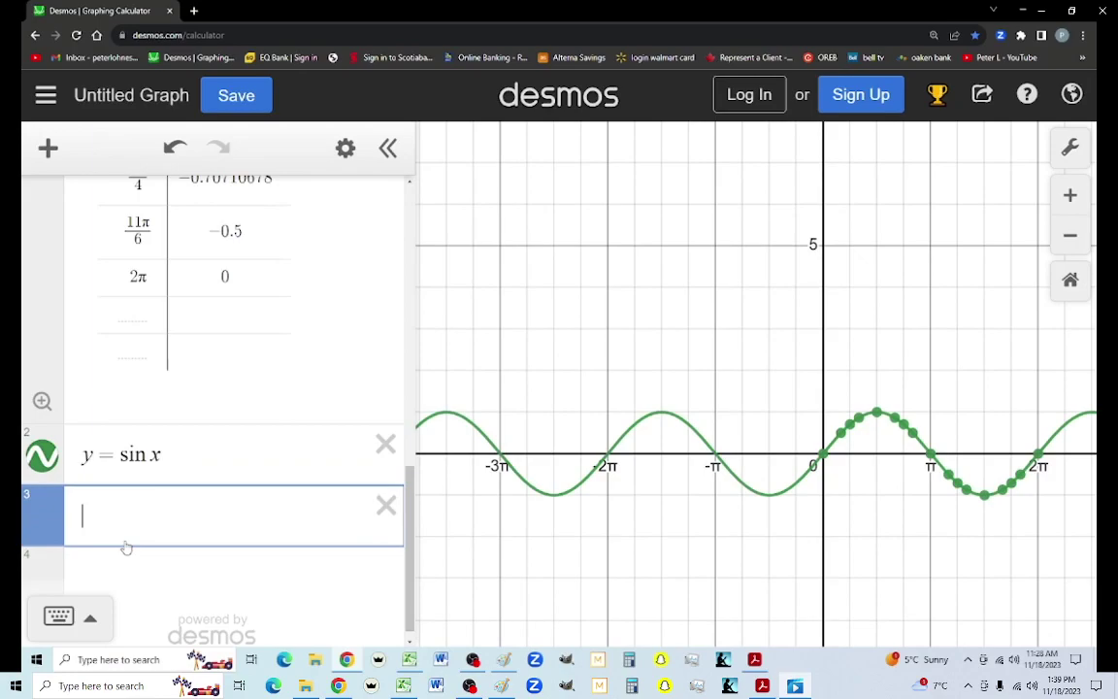
# Step: Start the new expression with y=, then skip the video ahead 30 seconds
pyautogui.write('y=')
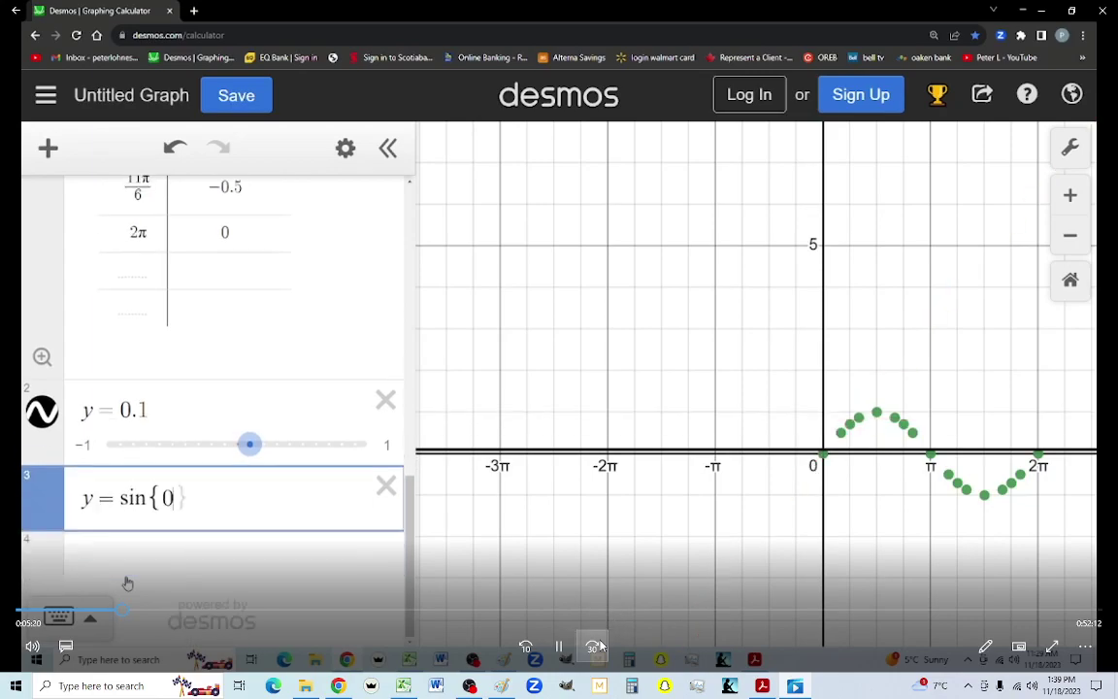
pyautogui.click(596, 645)
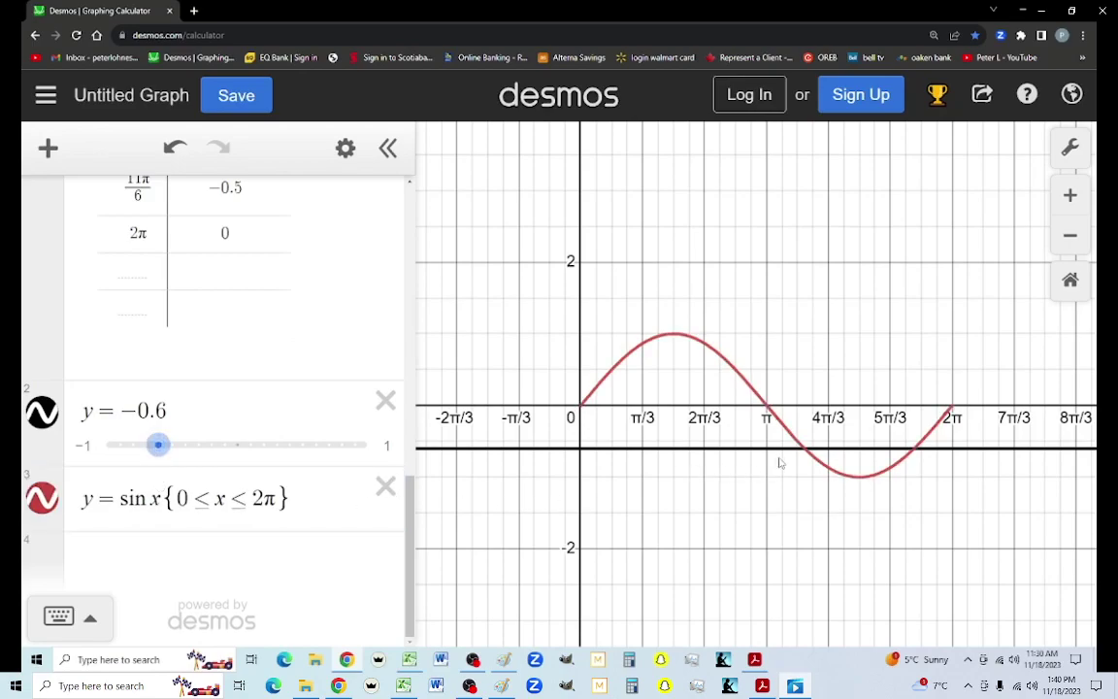
# Step: Skip the lesson video ahead about 30 seconds
pyautogui.moveTo(661, 652)
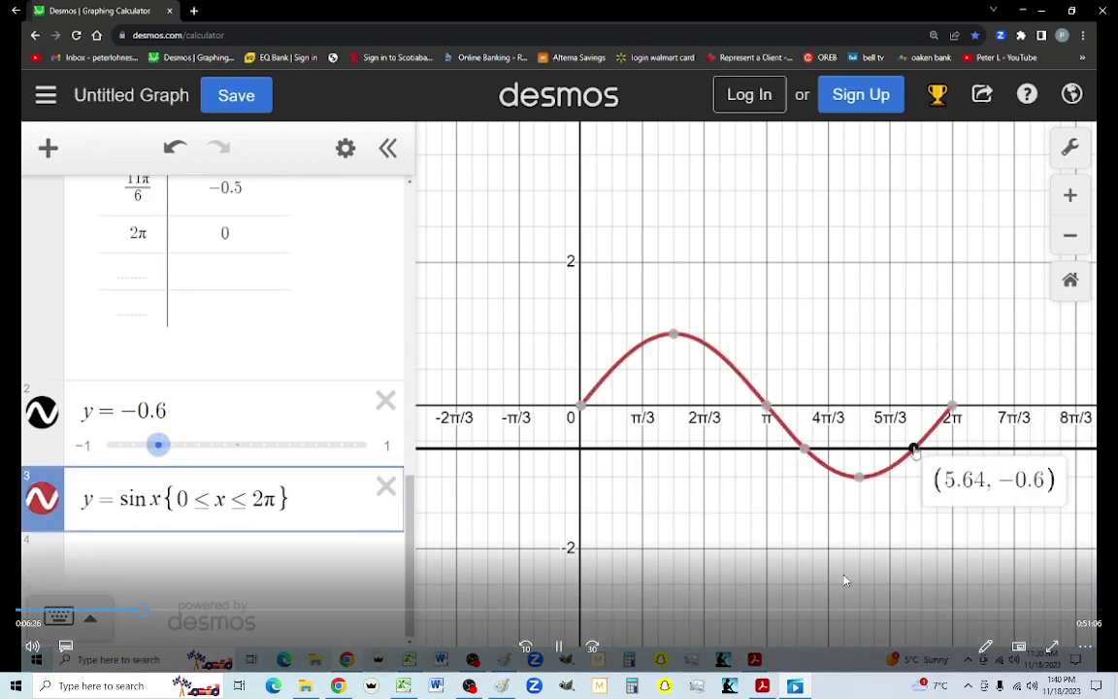
pyautogui.click(592, 648)
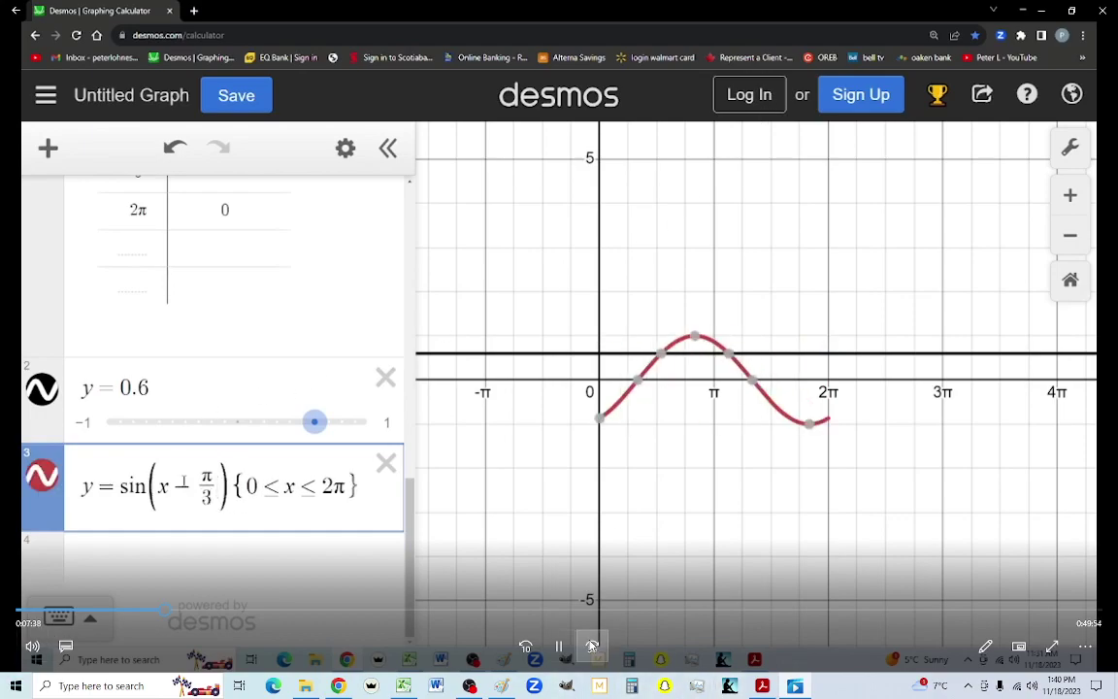
# Step: Jump the tutorial video ahead
pyautogui.click(591, 645)
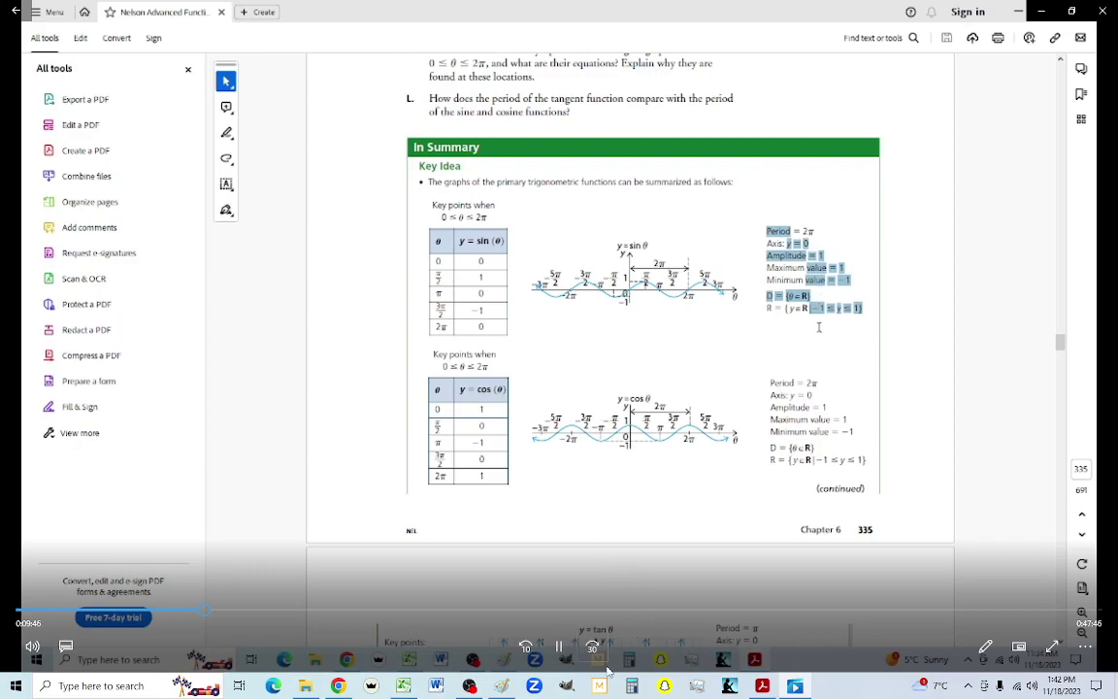
# Step: Jump the tutorial video ahead twice
pyautogui.click(594, 648)
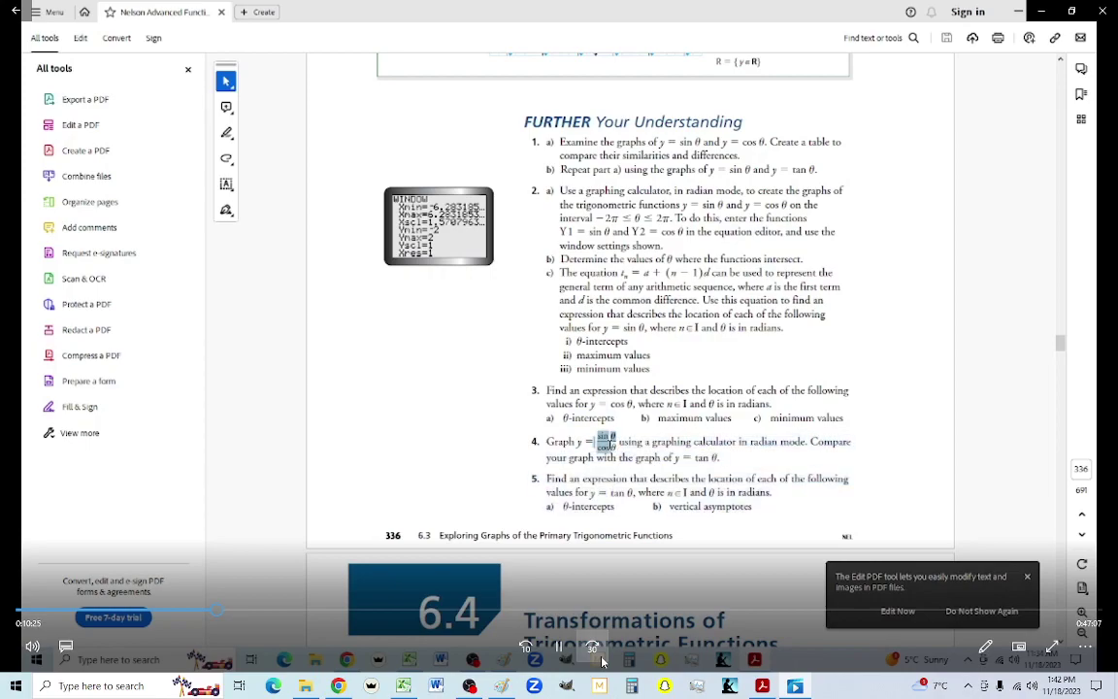
pyautogui.click(601, 660)
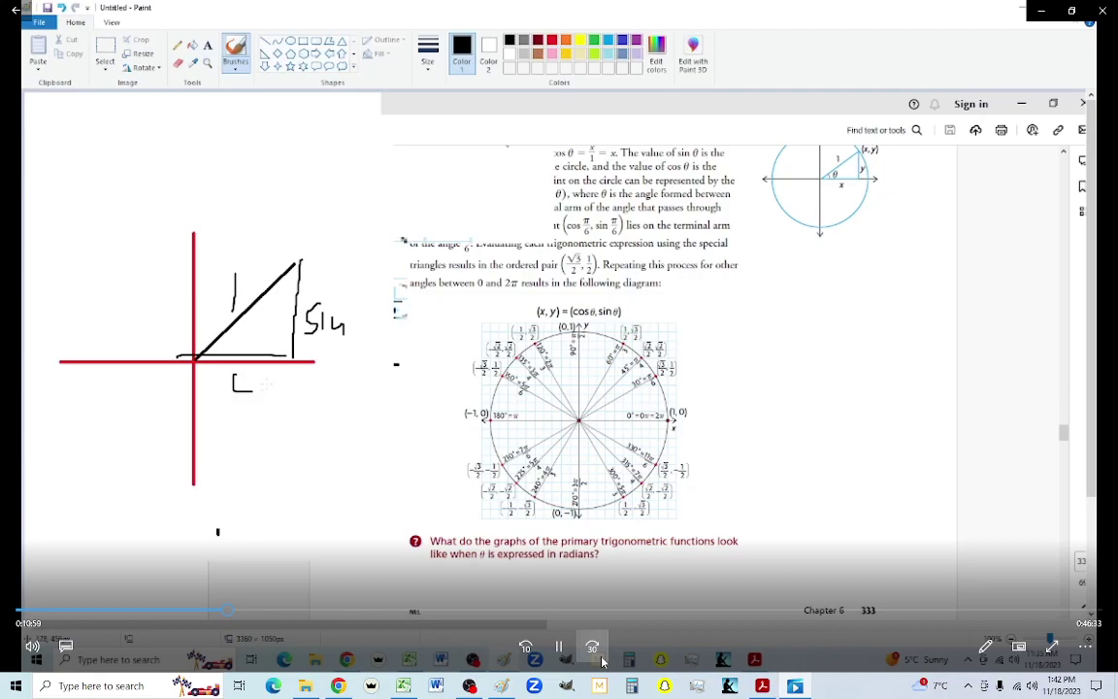
# Step: Skip ahead, pause and resume the tutorial video, then skip ahead again
pyautogui.click(601, 660)
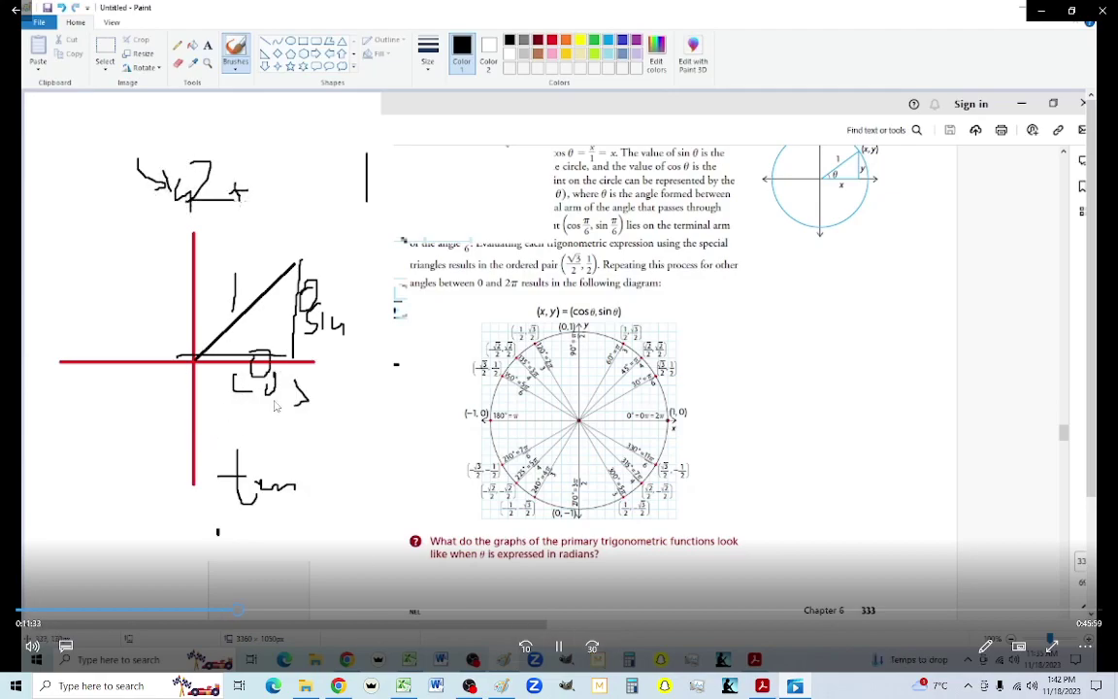
pyautogui.click(558, 646)
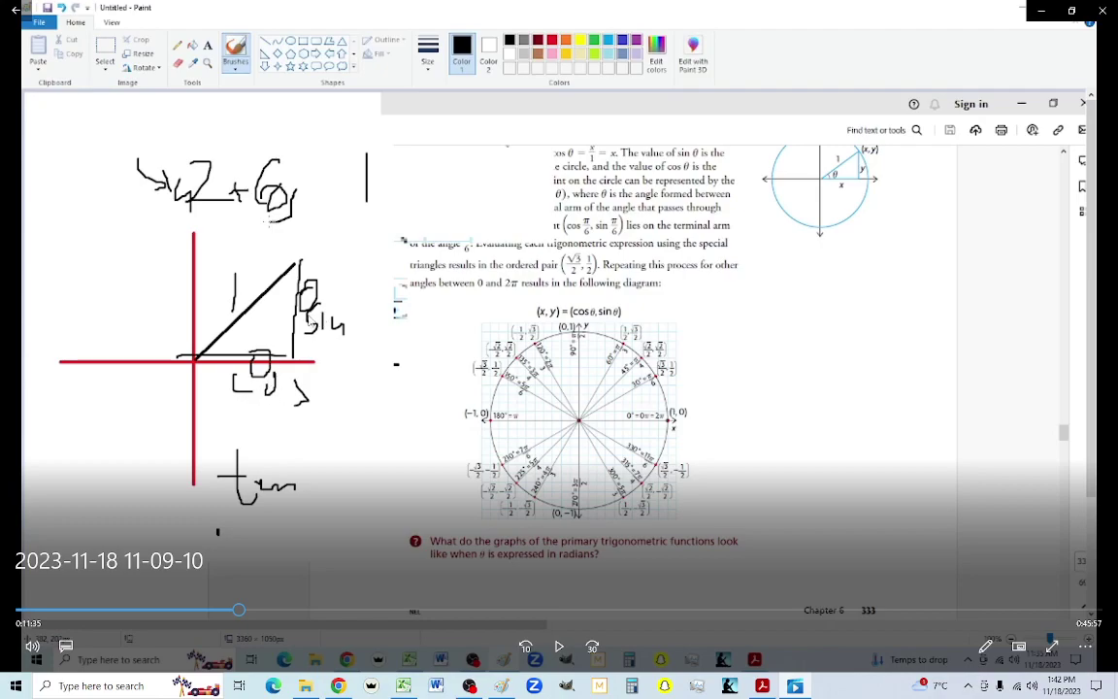
pyautogui.click(560, 656)
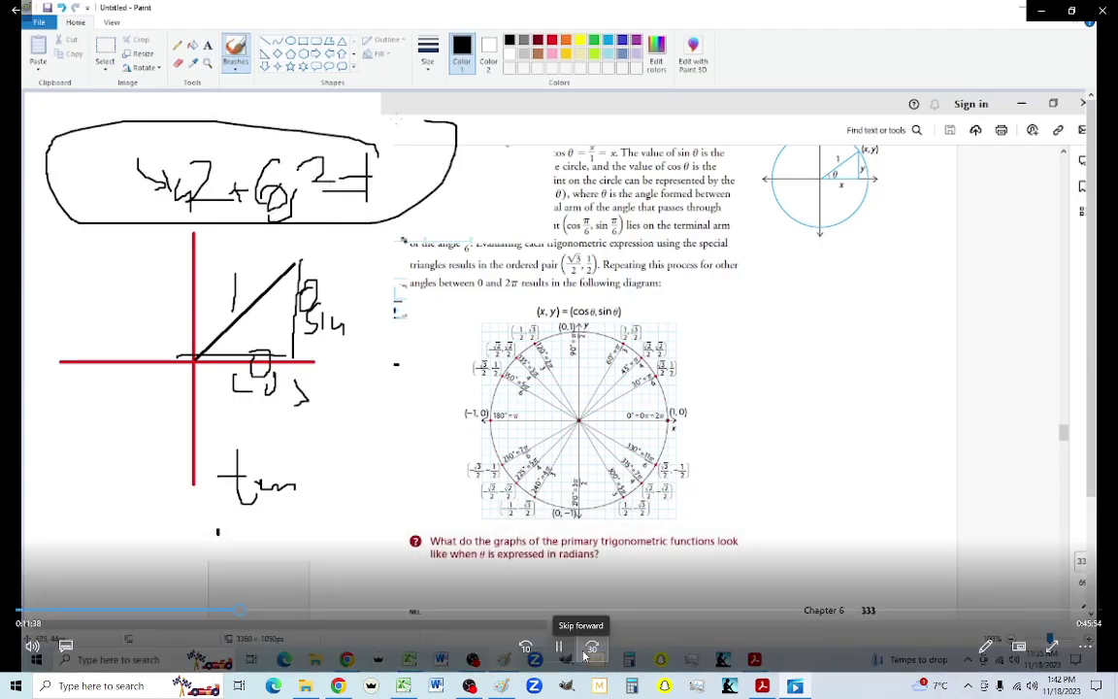
pyautogui.click(585, 655)
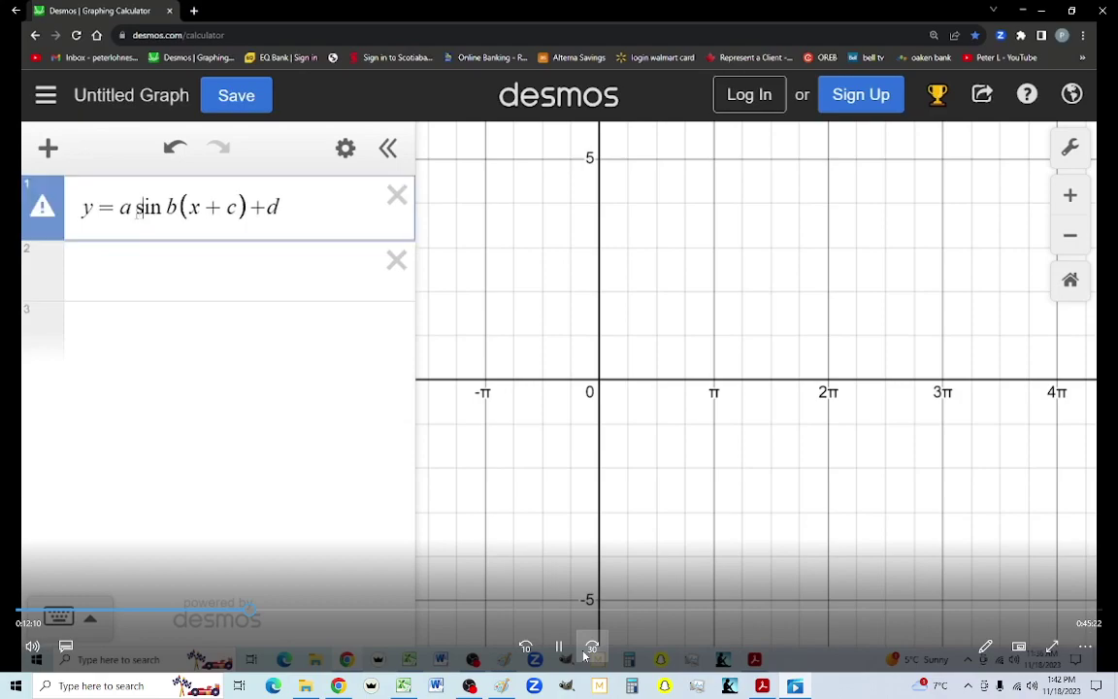
# Step: Add sliders a = 1 and c = 0 below the sine function
pyautogui.click(126, 268)
pyautogui.write('a=1')
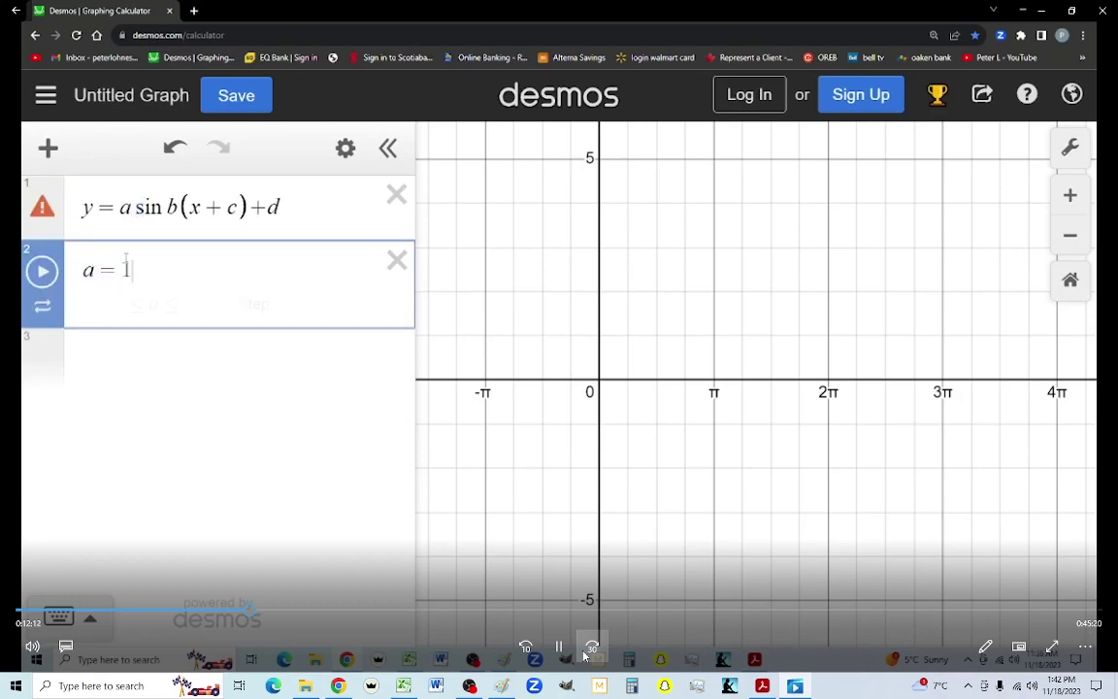
pyautogui.press('Return')
pyautogui.write('c = 0')
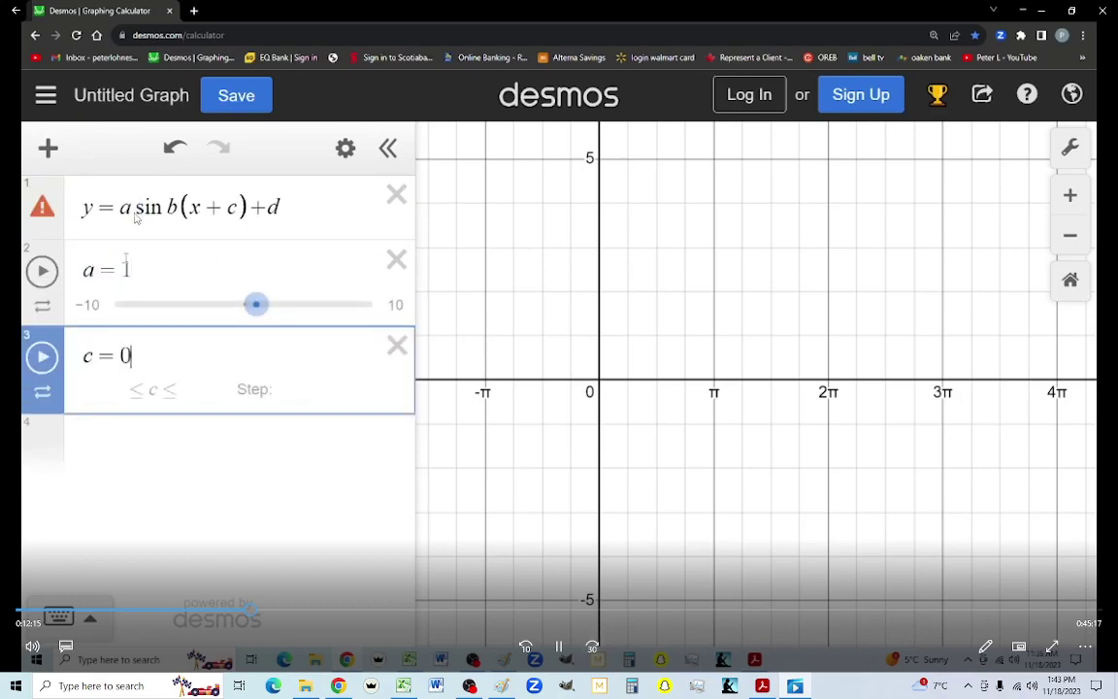
pyautogui.press('Return')
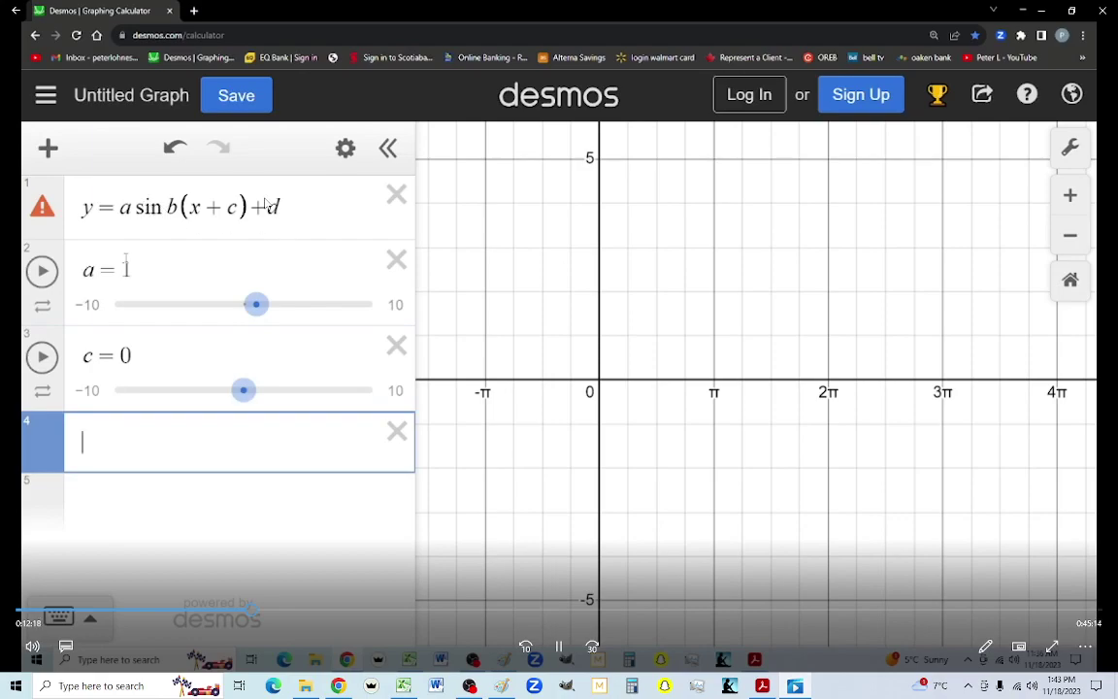
# Step: Add a d = 0 slider in row 4, open an empty fifth row, then skip the video ahead
pyautogui.click(170, 207)
pyautogui.click(106, 451)
pyautogui.write('d = 0')
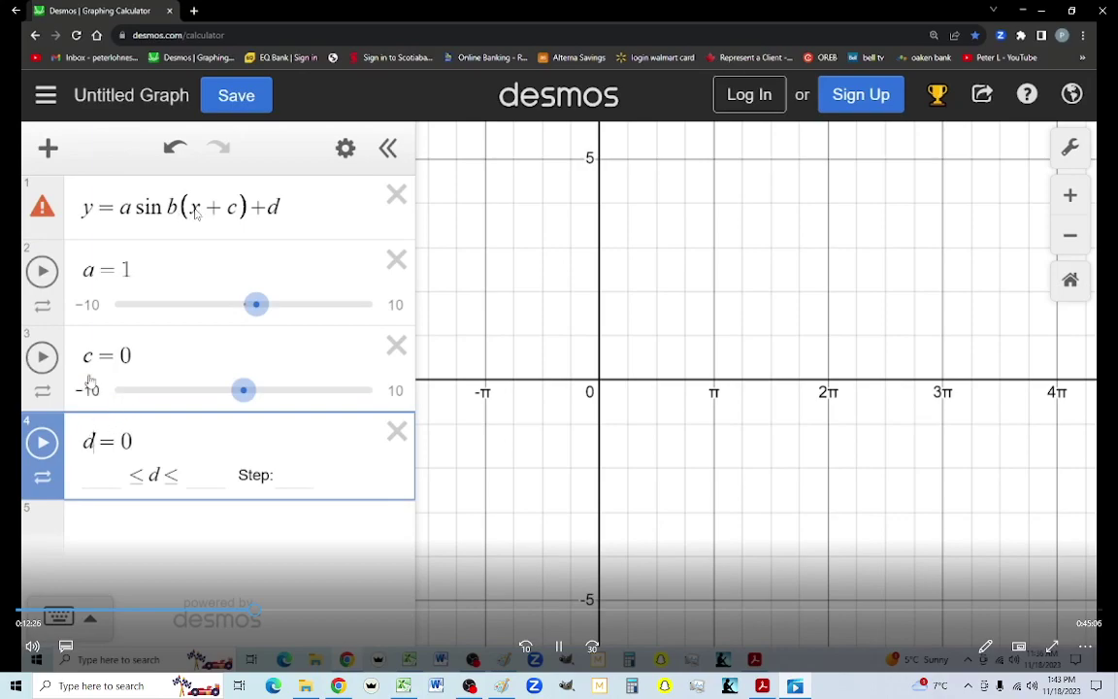
pyautogui.click(81, 525)
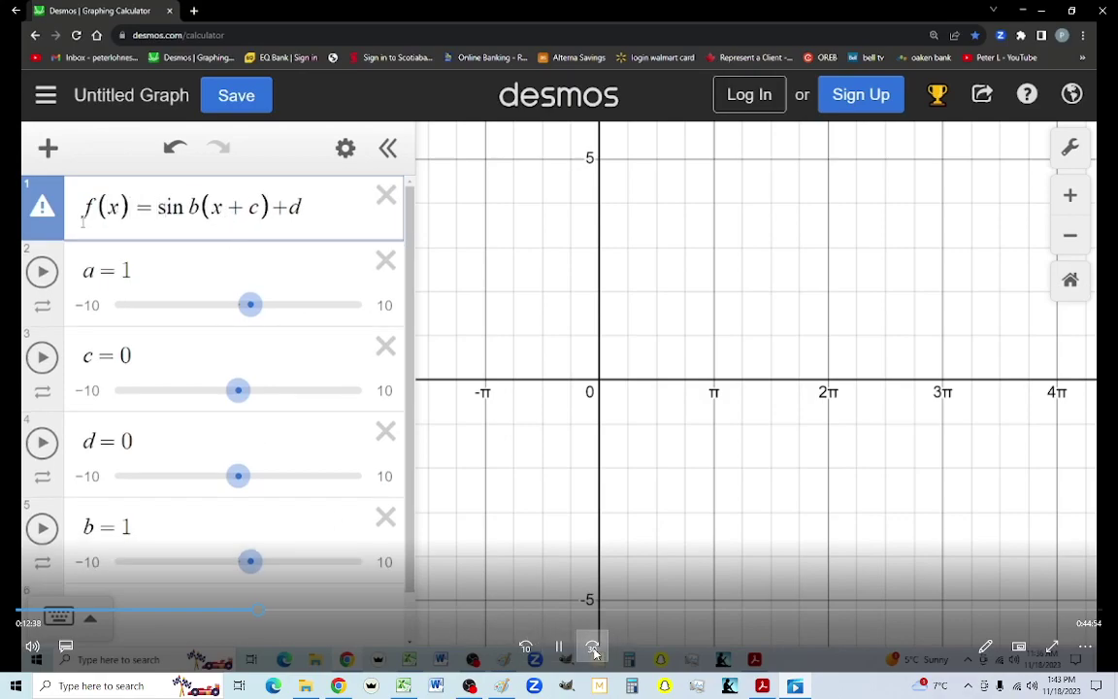
pyautogui.click(593, 648)
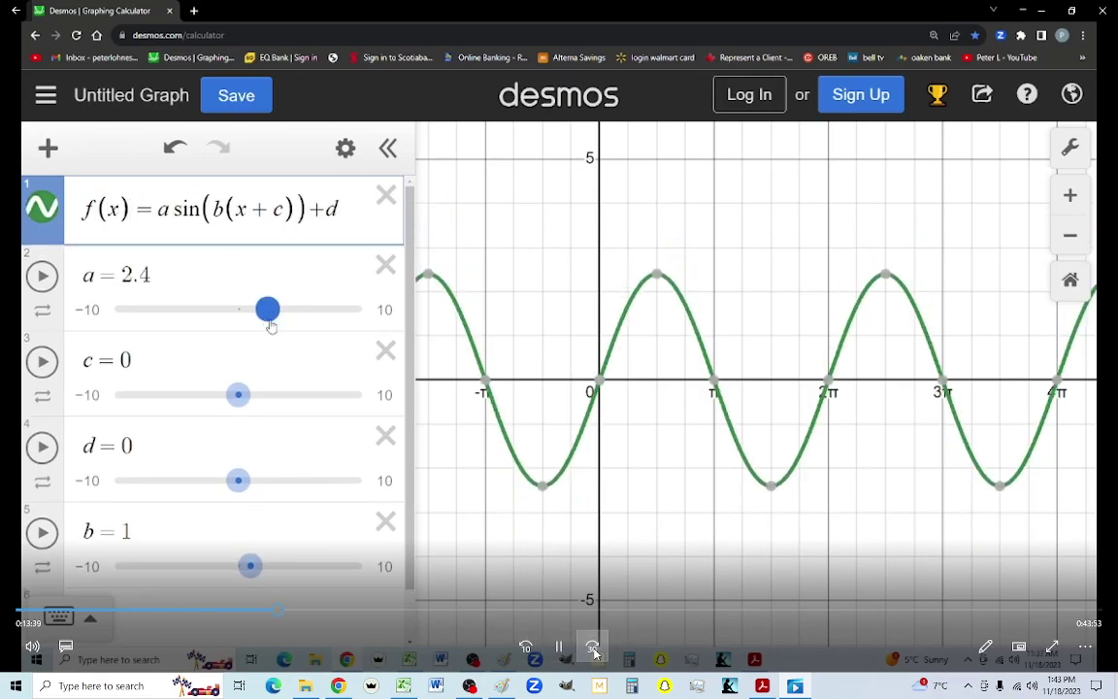
# Step: Jump the tutorial video ahead four times
pyautogui.click(592, 648)
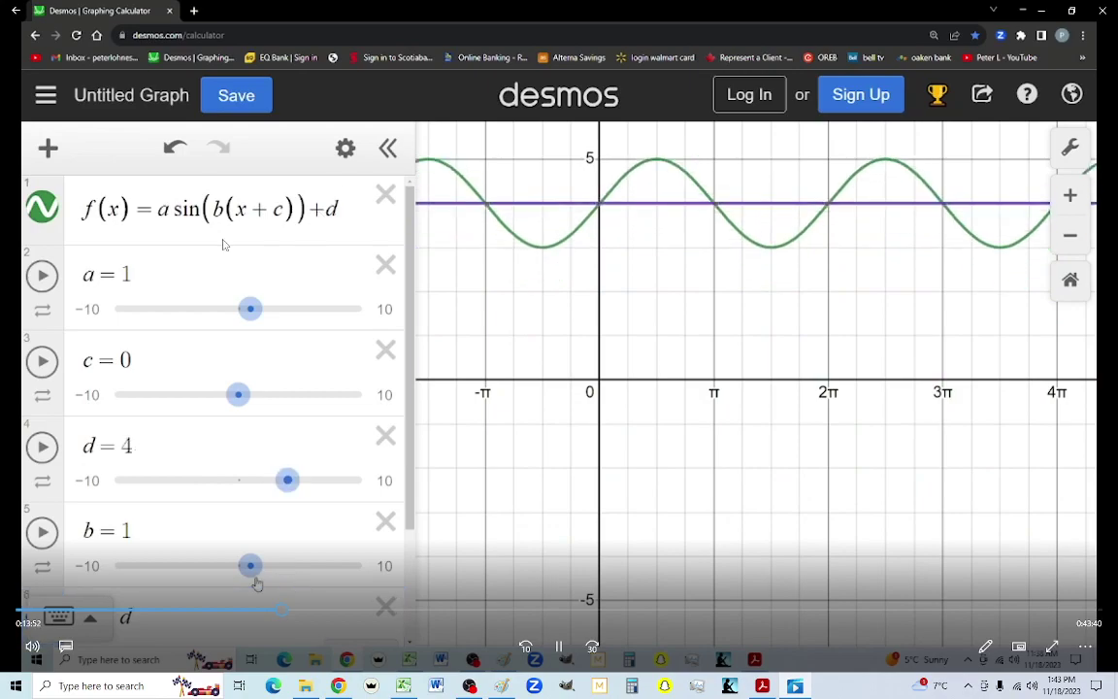
pyautogui.click(594, 647)
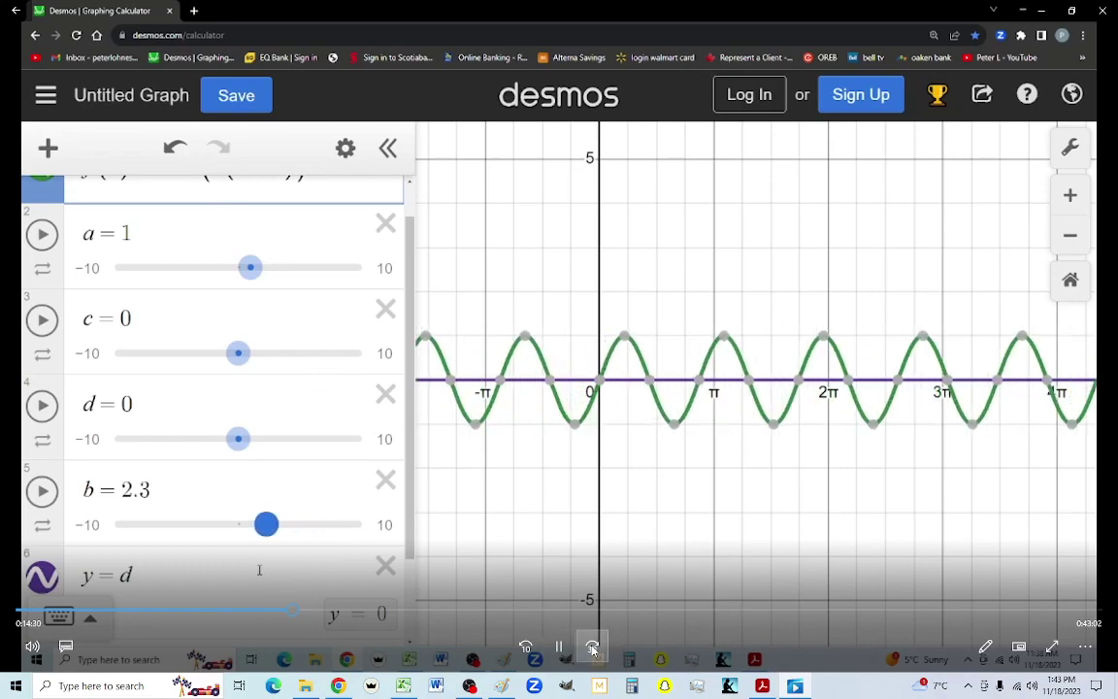
pyautogui.click(593, 647)
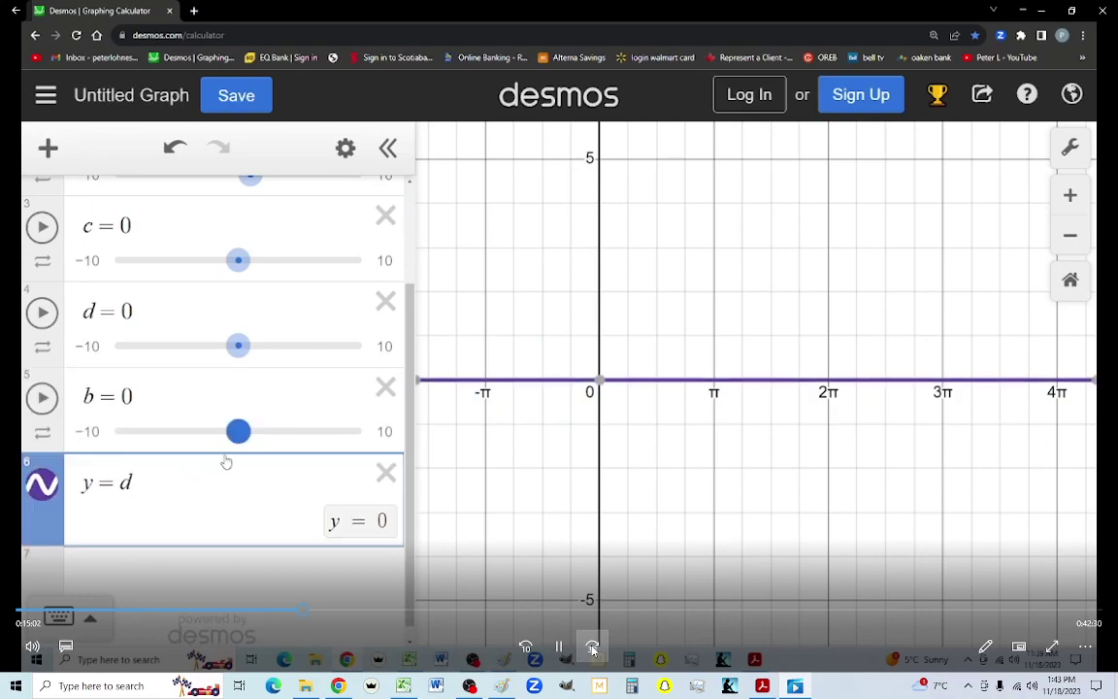
pyautogui.click(593, 647)
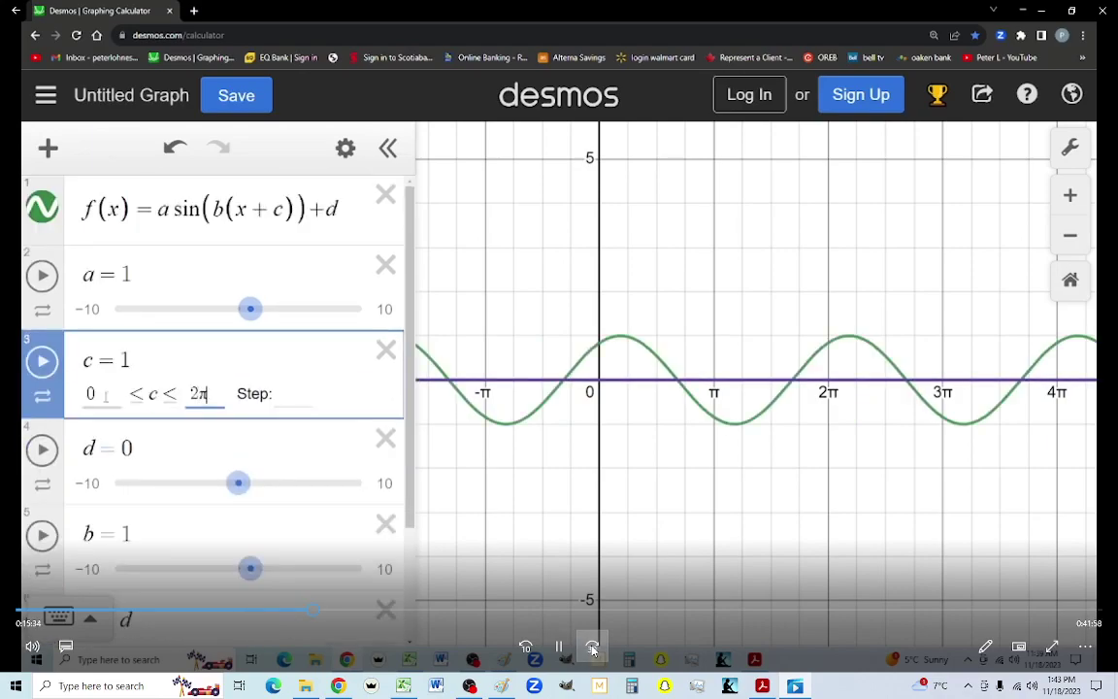